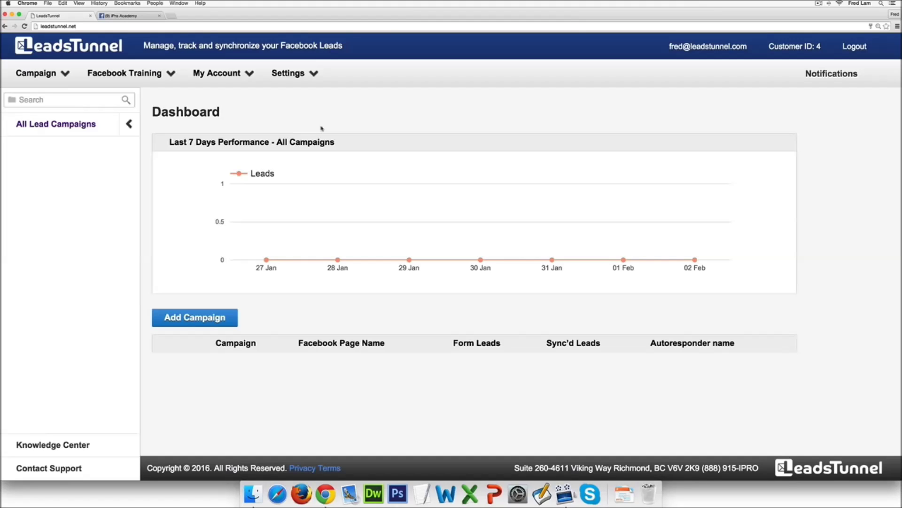
Connect the Facebook account and open a new Mailchimp autoresponder form.
click(290, 75)
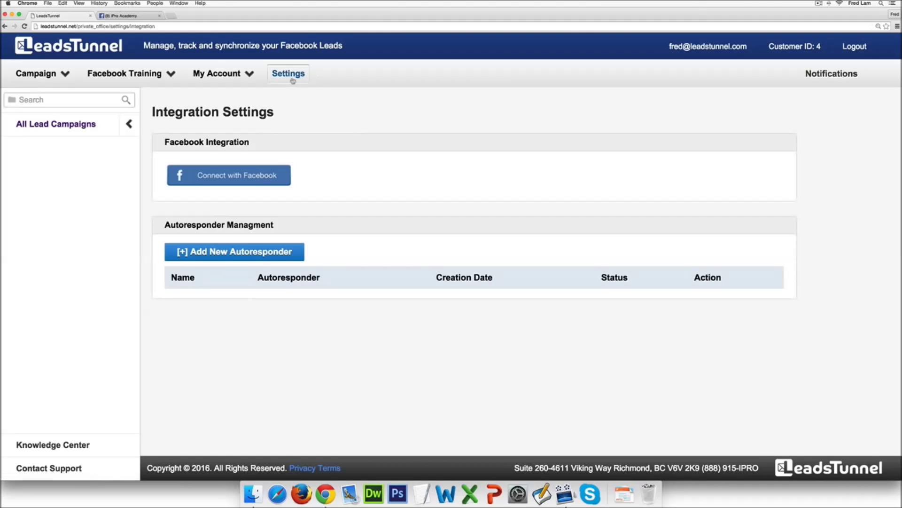
click(269, 180)
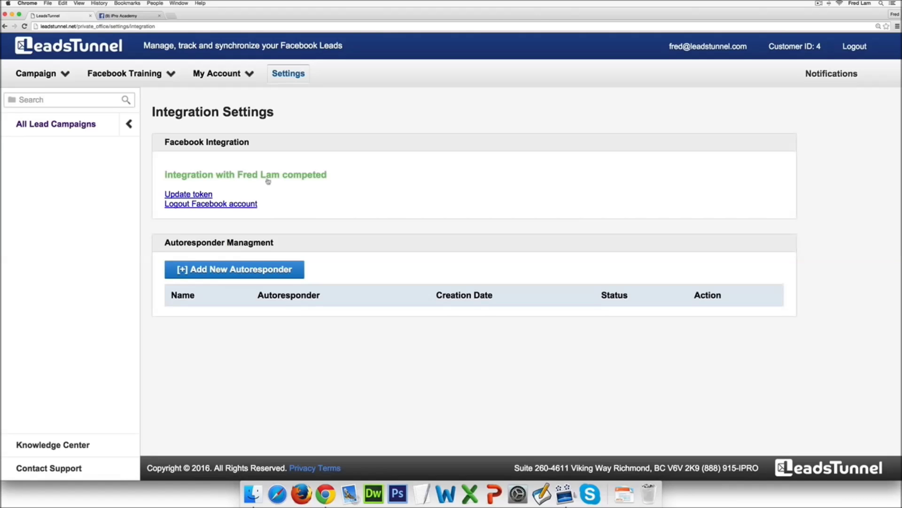
scroll(266, 186, down, 1)
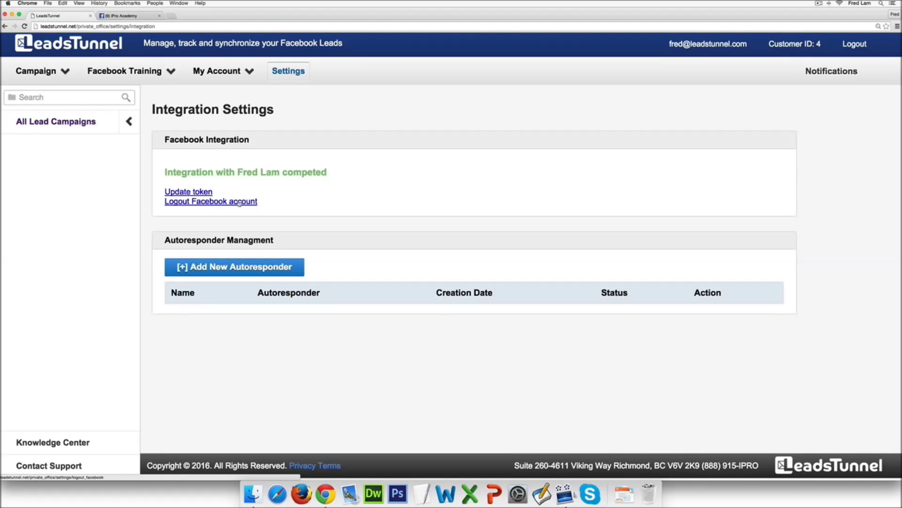
click(243, 270)
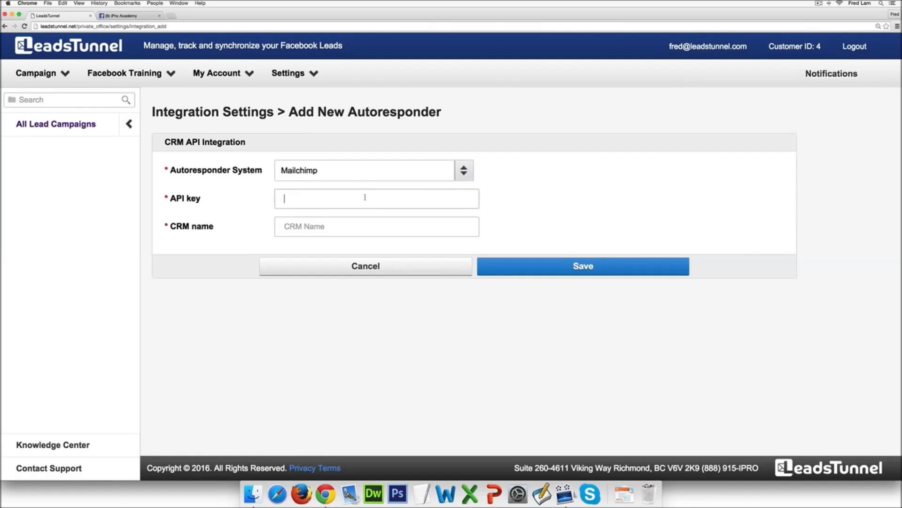
click(173, 14)
Log in to mailchimp.com with the account's username and password.
text(mailchimp.)
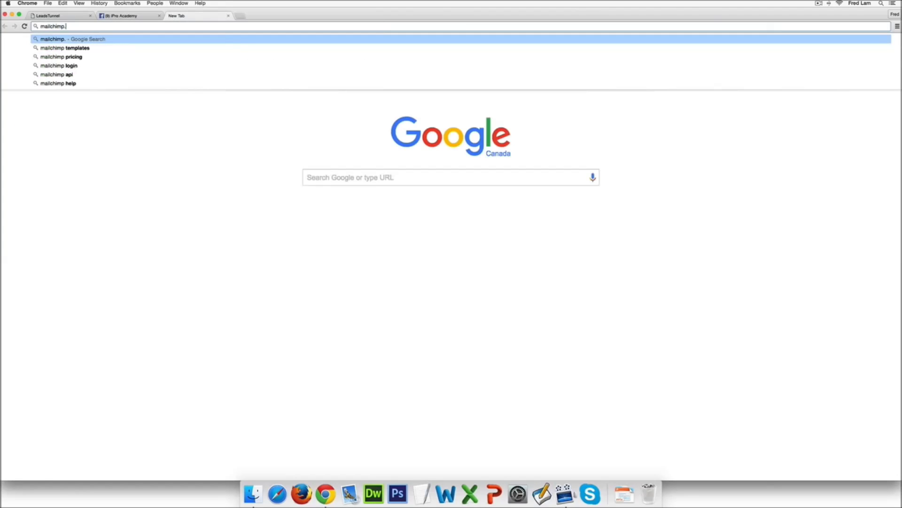
text(com)
key(Return)
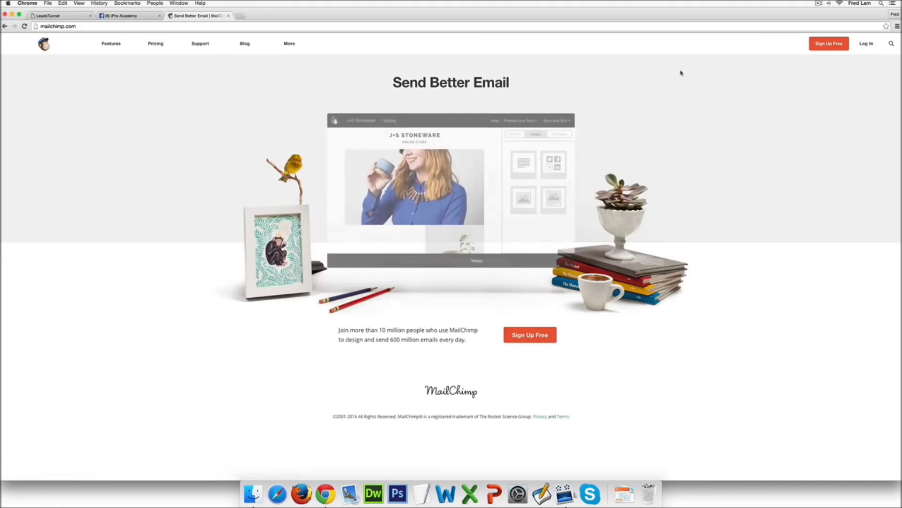
click(866, 44)
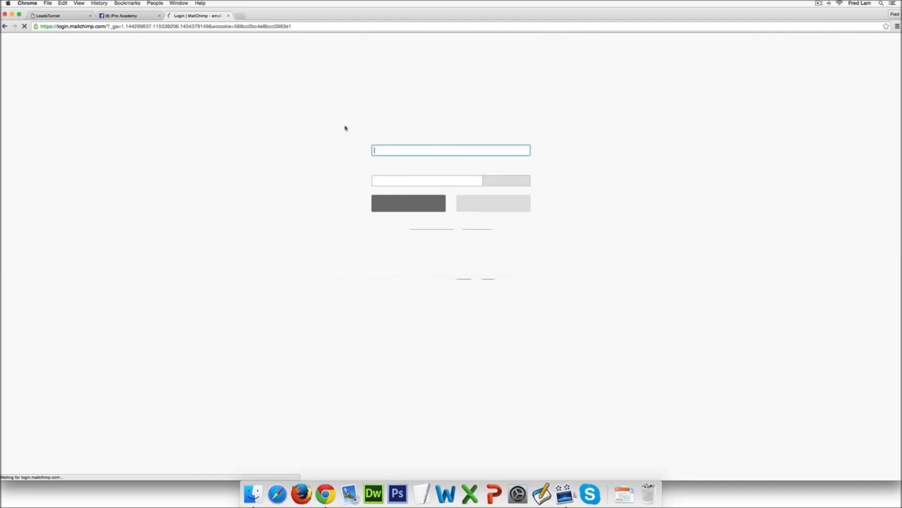
text(leadstunnel)
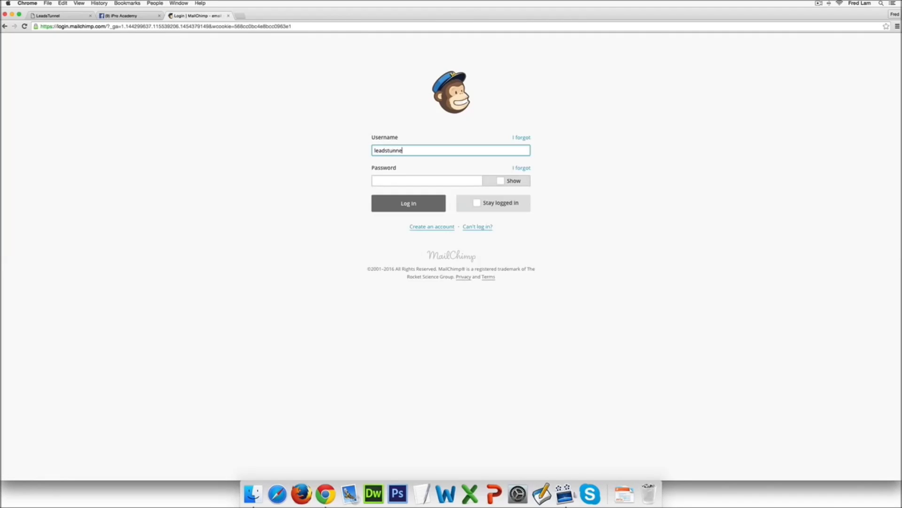
key(Tab)
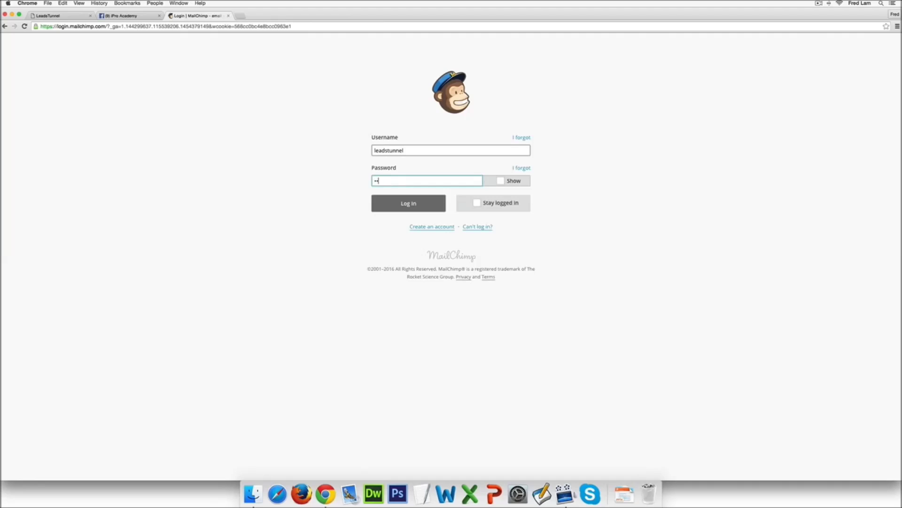
key(Return)
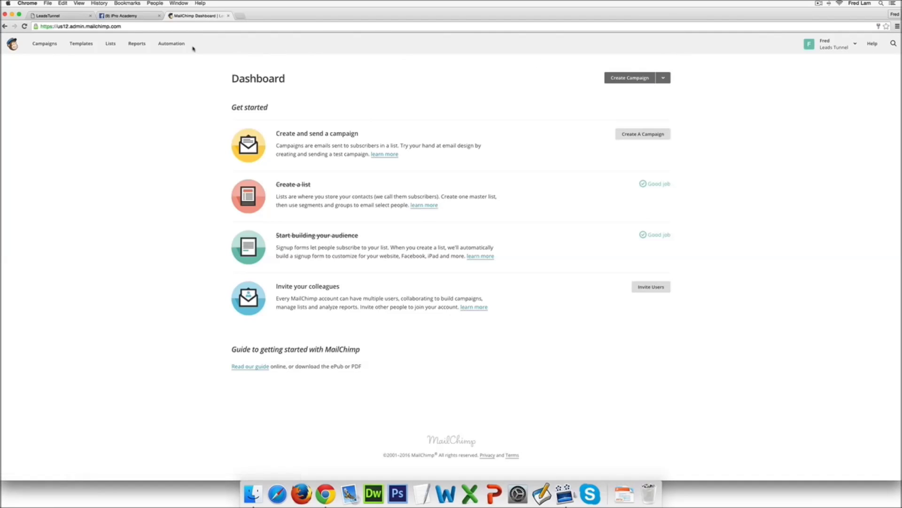
Copy the API key from Account > Extras > API keys and return to LeadsTunnel.
click(834, 44)
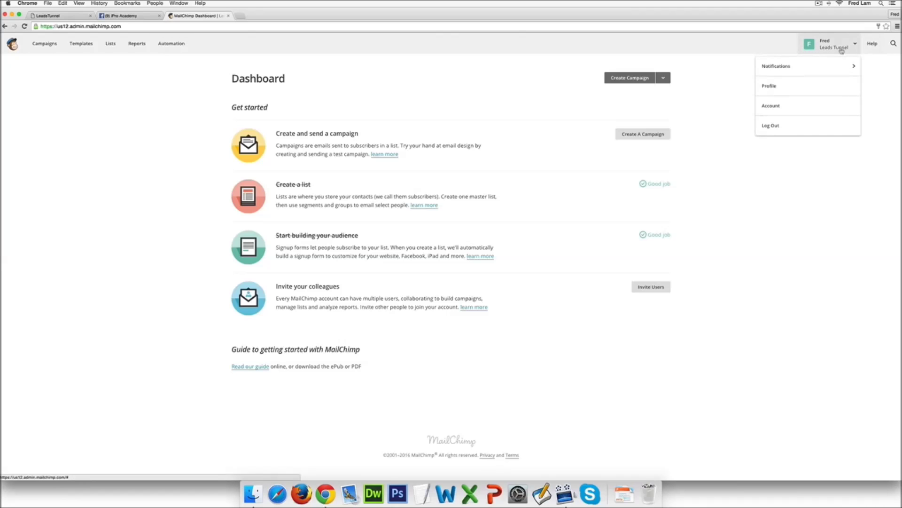
click(777, 103)
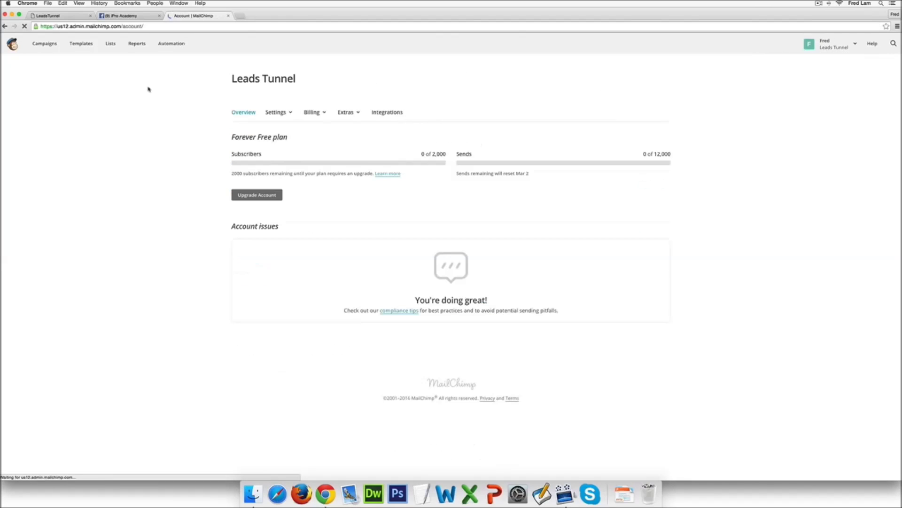
click(352, 113)
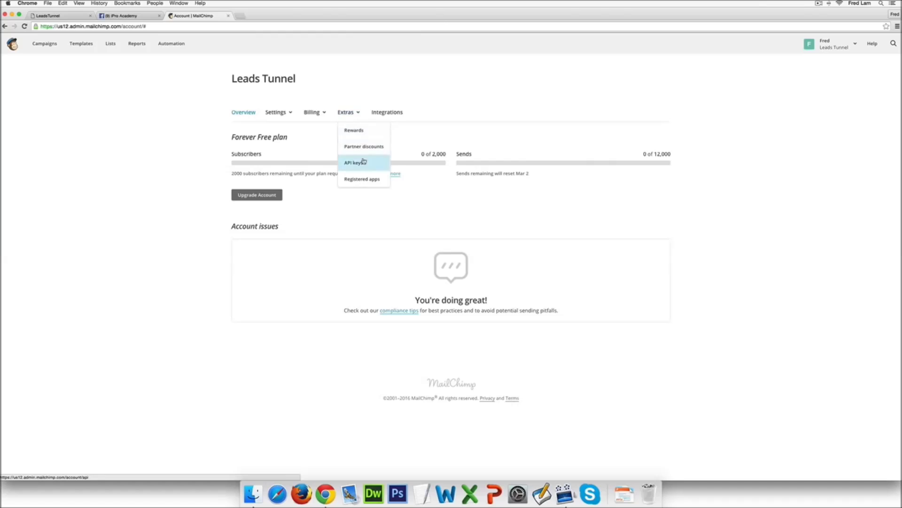
click(365, 161)
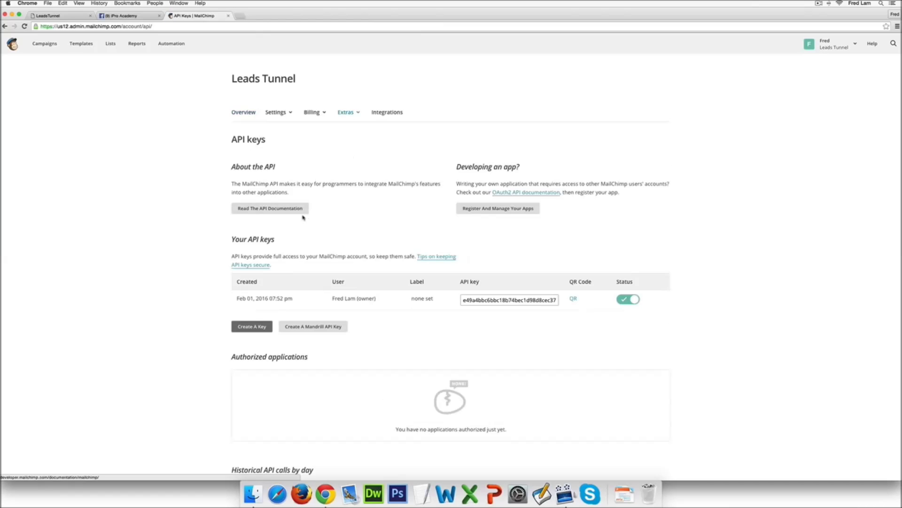
double_click(487, 299)
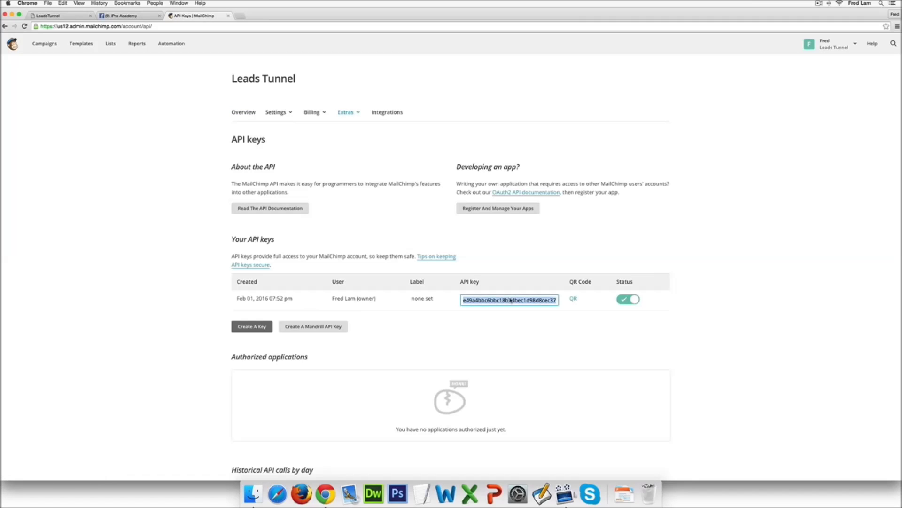
click(77, 18)
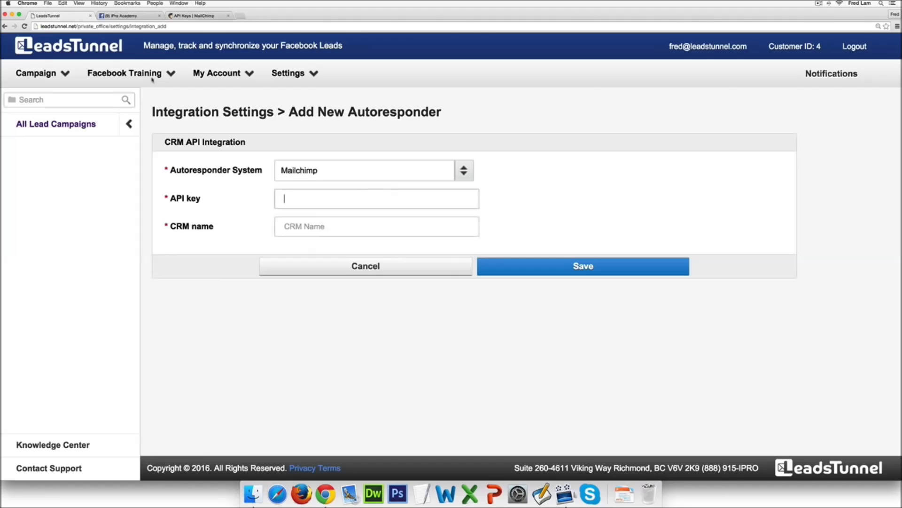
Paste the MailChimp API key, name it 'LeadsTunnel - MailChimp Account', and save it.
click(319, 200)
key(super+v)
click(327, 225)
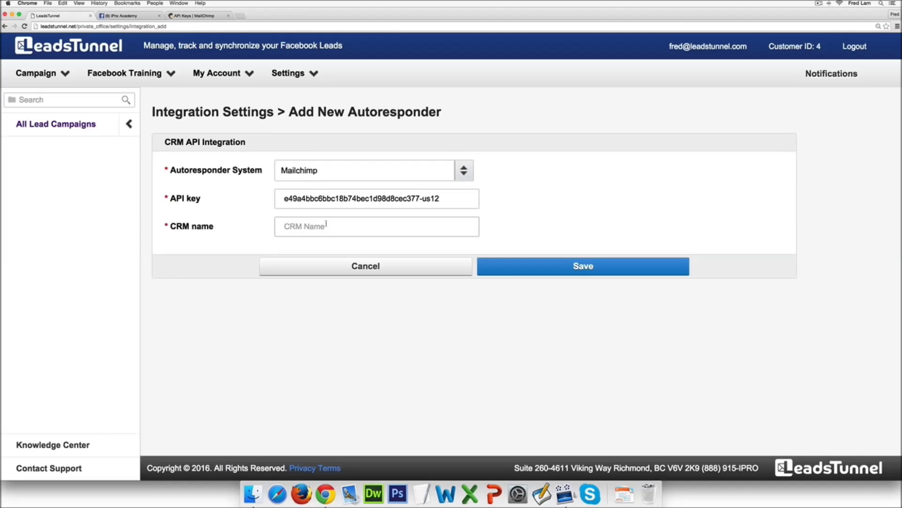
text(LeadsTunnel - Mak)
text(lChin)
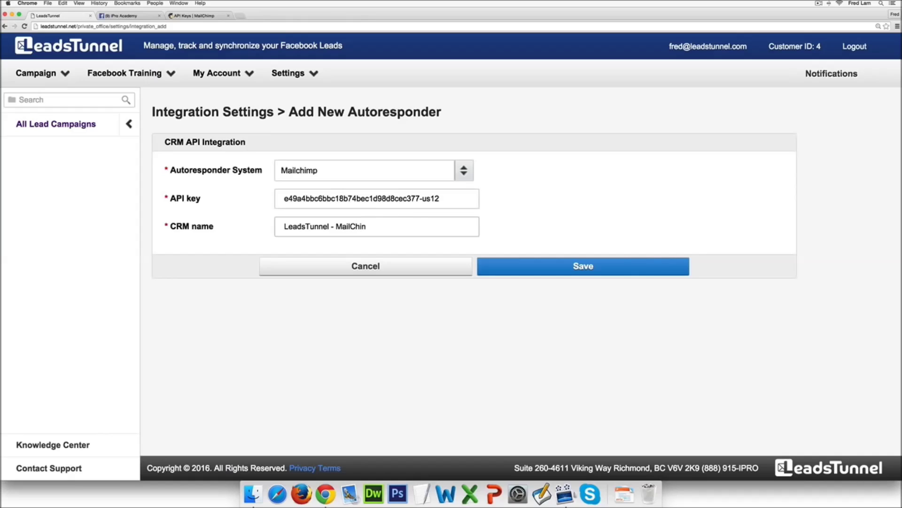
text(mp Account)
click(565, 264)
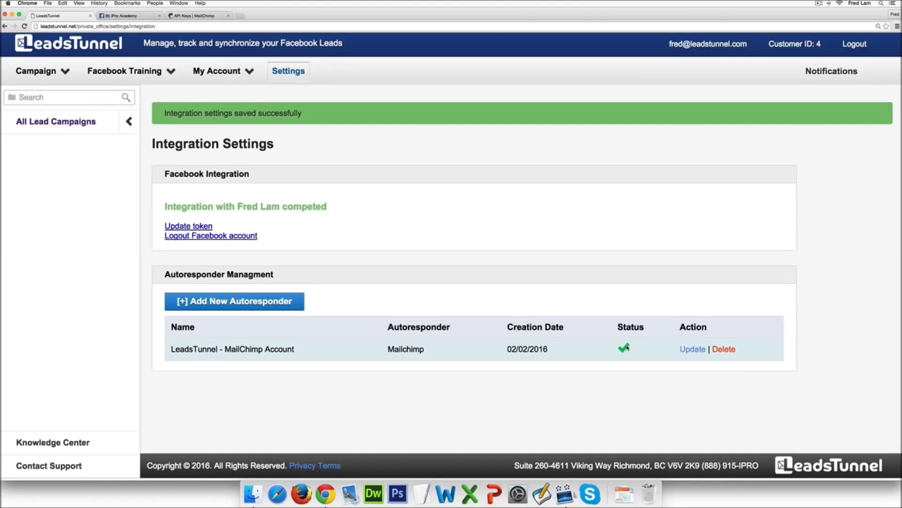
click(288, 301)
Choose GoToWebinar as the autoresponder system and retrieve its API key.
click(406, 165)
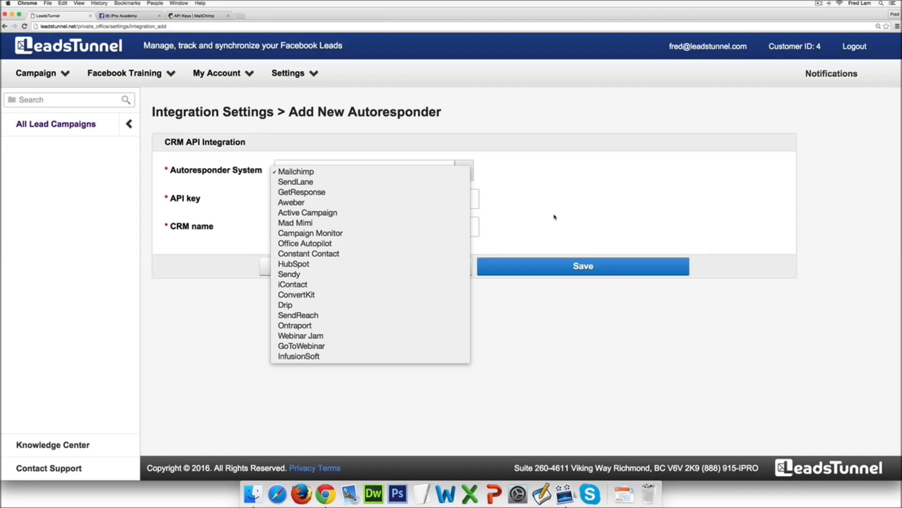
click(433, 348)
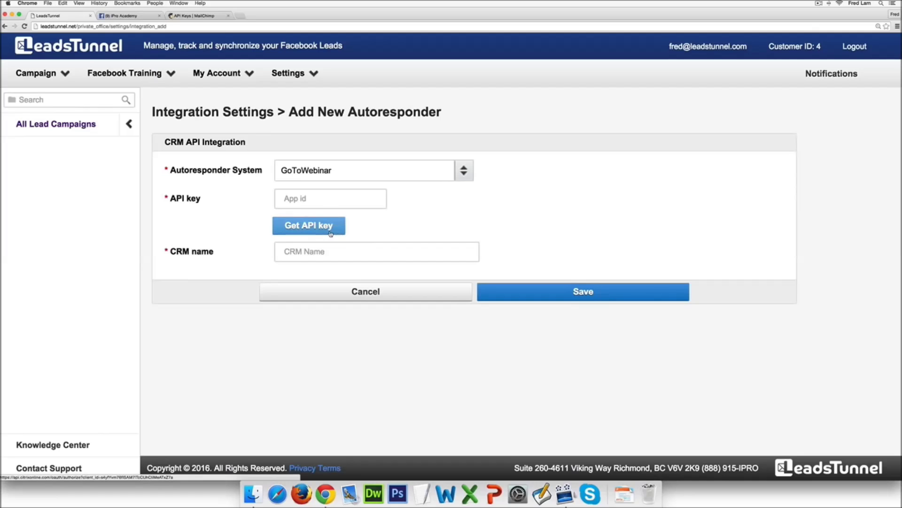
click(331, 233)
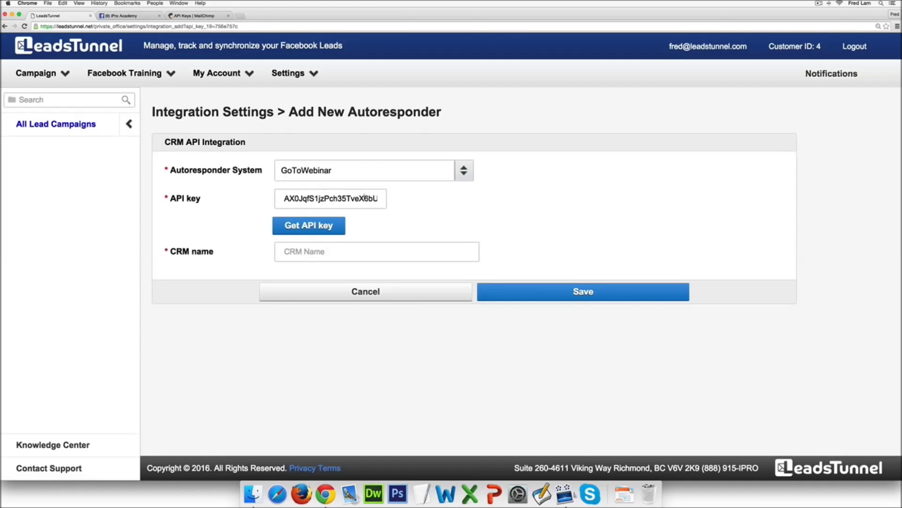
double_click(329, 205)
click(455, 218)
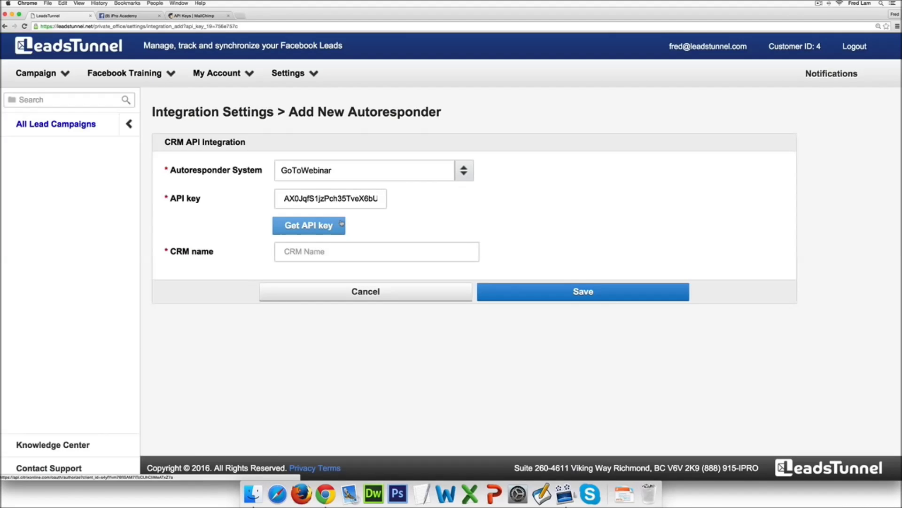
Name the integration 'Leads Tunnel - Go To Webinar' and save it.
click(372, 252)
text(Leadstunn)
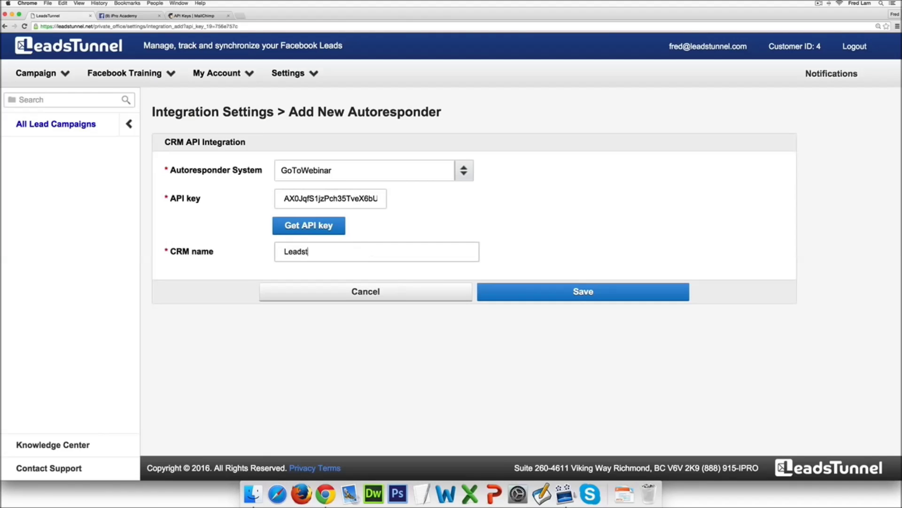
key(BackSpace)
key(BackSpace)
key(BackSpace)
key(BackSpace)
text(Tunnel - W)
key(BackSpace)
text(Got)
text(T)
key(BackSpace)
text(To Webinar)
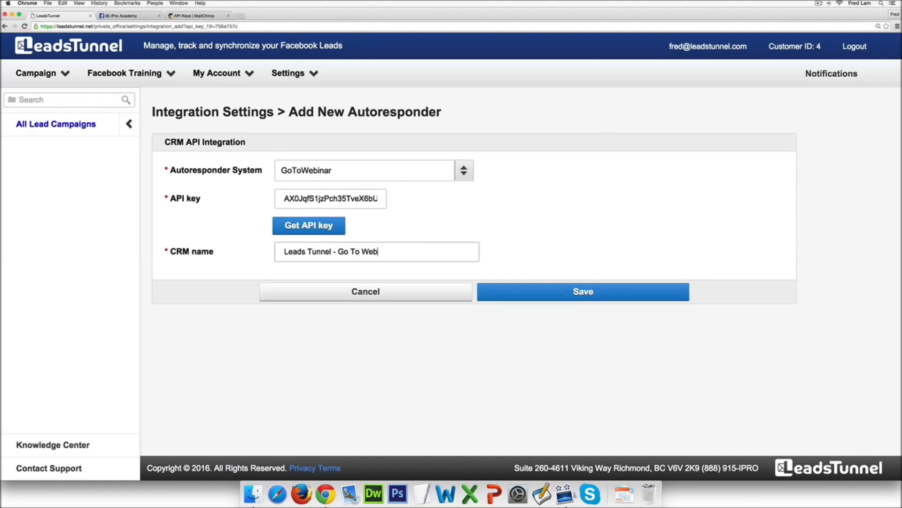
click(557, 292)
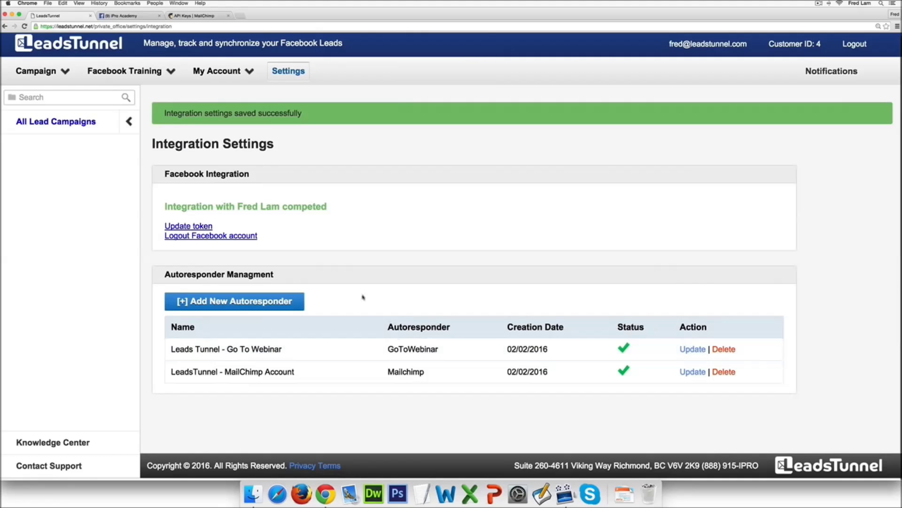
click(52, 76)
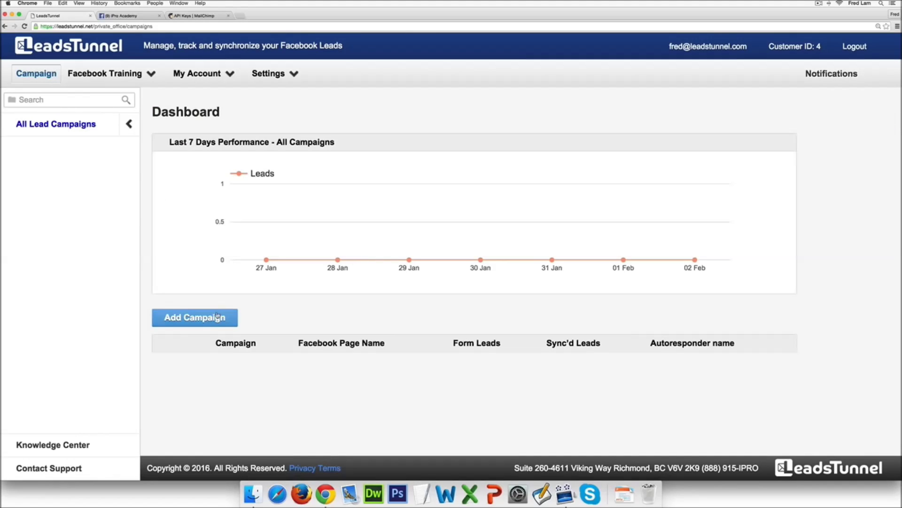
Add a campaign named 'LeadsTunnel Demo Video For Affiliates'.
click(218, 316)
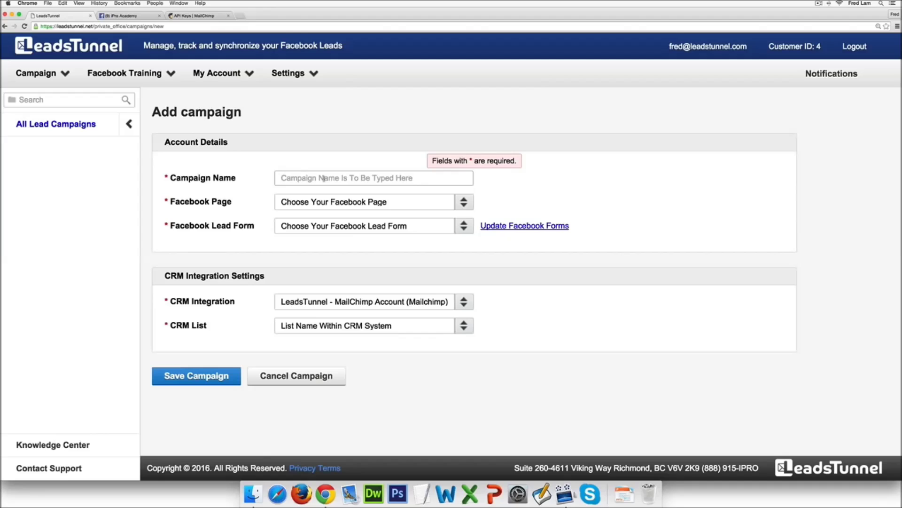
click(324, 178)
text(LeadsTunnel)
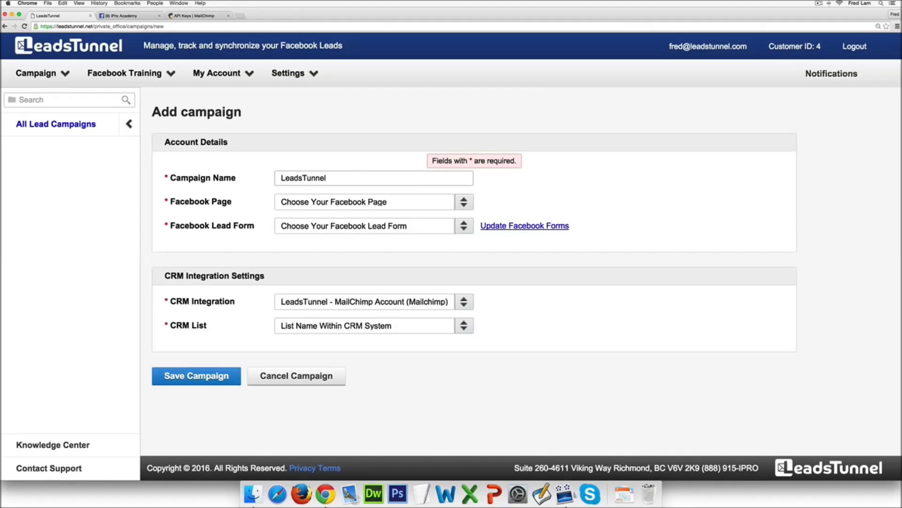
text( Demo Video For Affiliates)
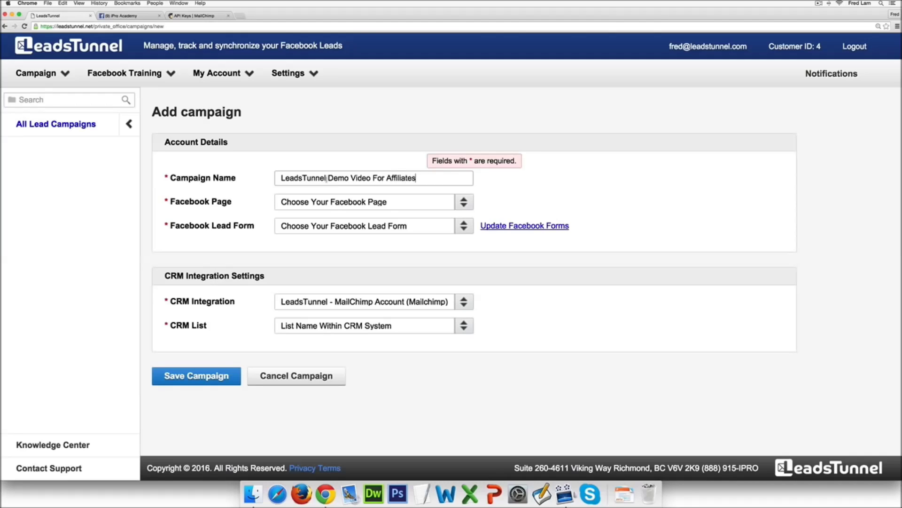
Select the iPro Academy Facebook page and the Mobile Workshop (TEST) lead form.
click(332, 201)
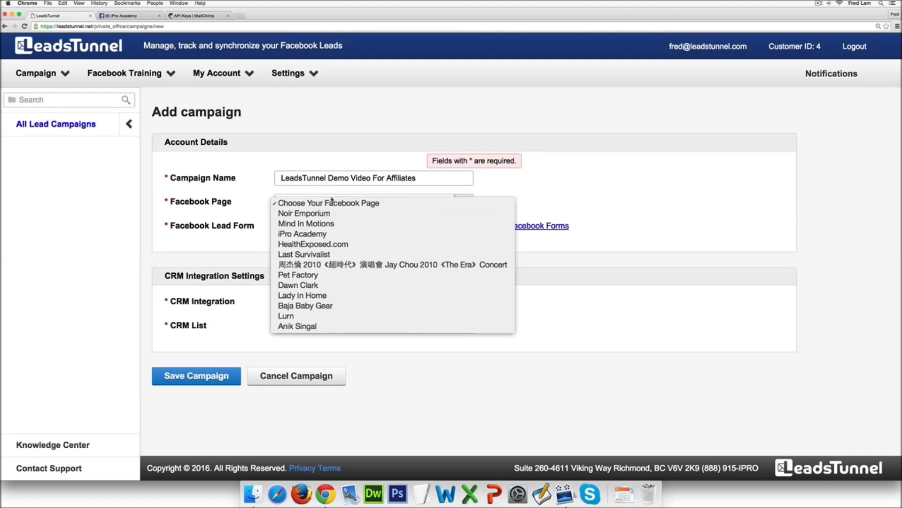
click(327, 234)
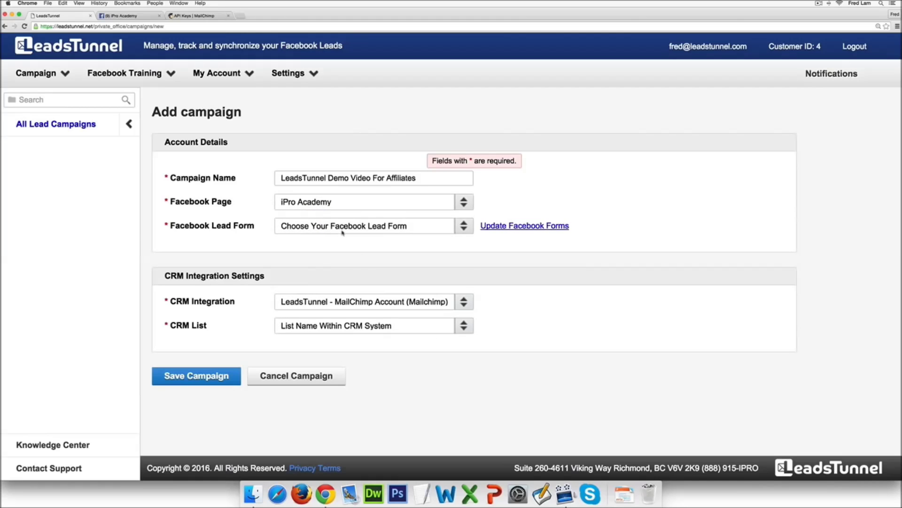
click(342, 227)
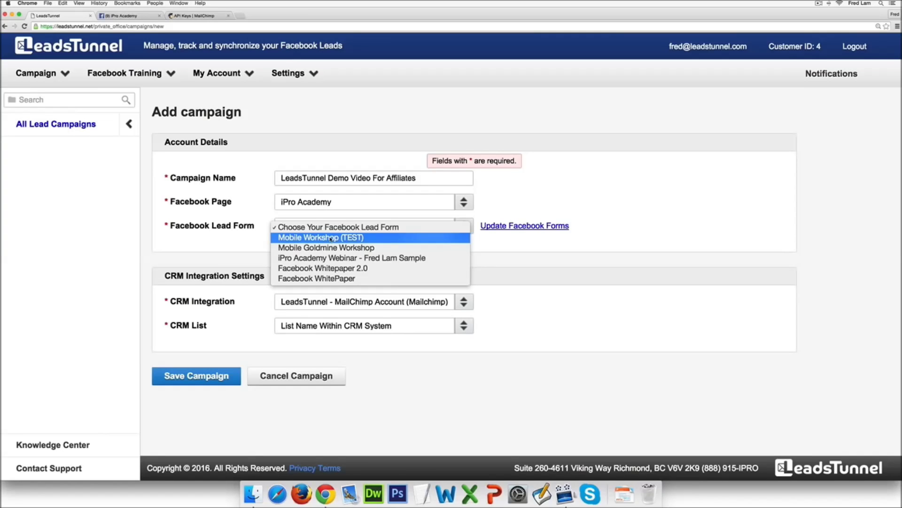
click(331, 237)
scroll(244, 228, down, 1)
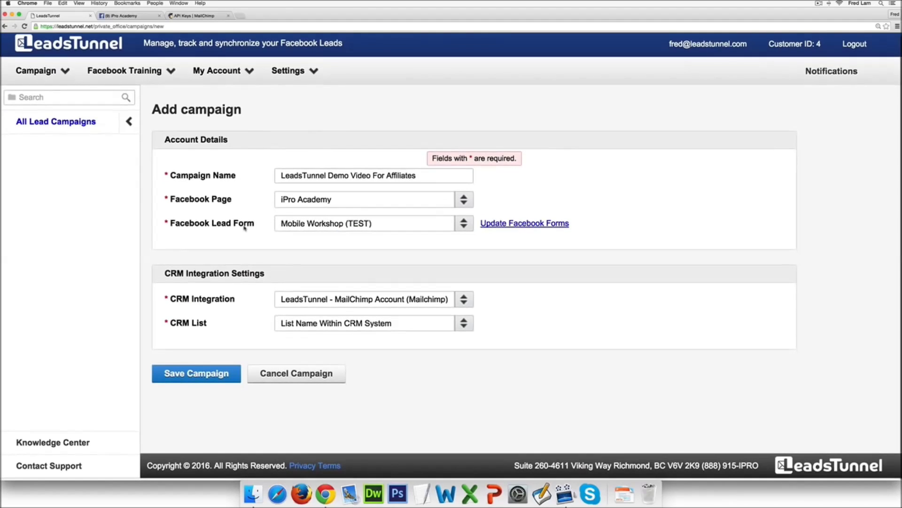
click(148, 16)
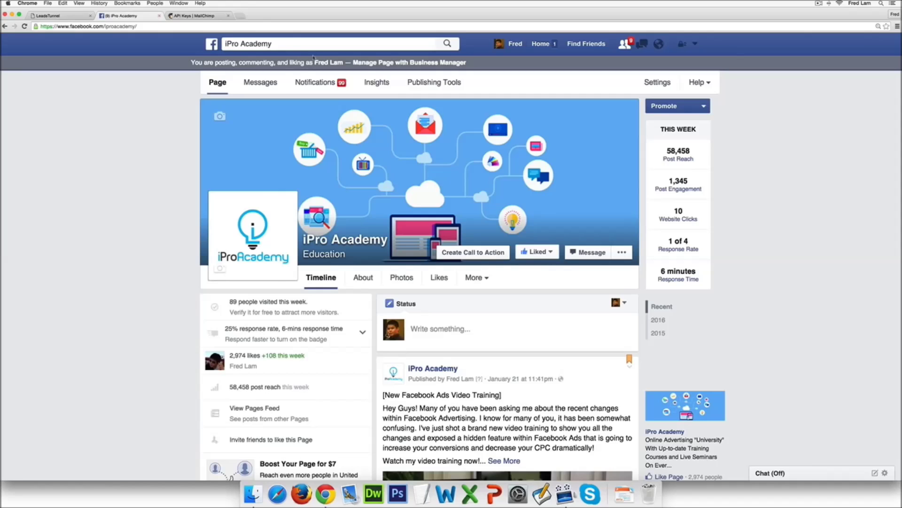
Check iPro Academy's Forms Library for Mobile Workshop (TEST) and its 29 leads.
click(414, 81)
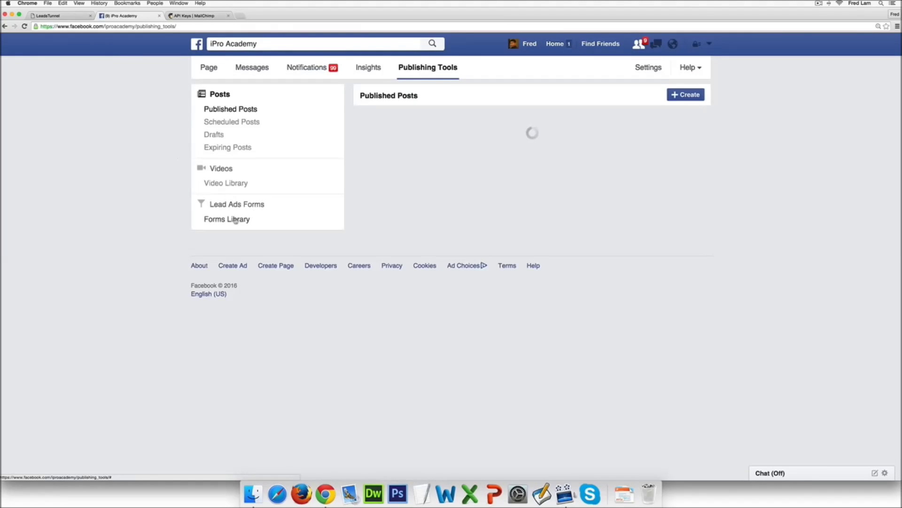
click(235, 220)
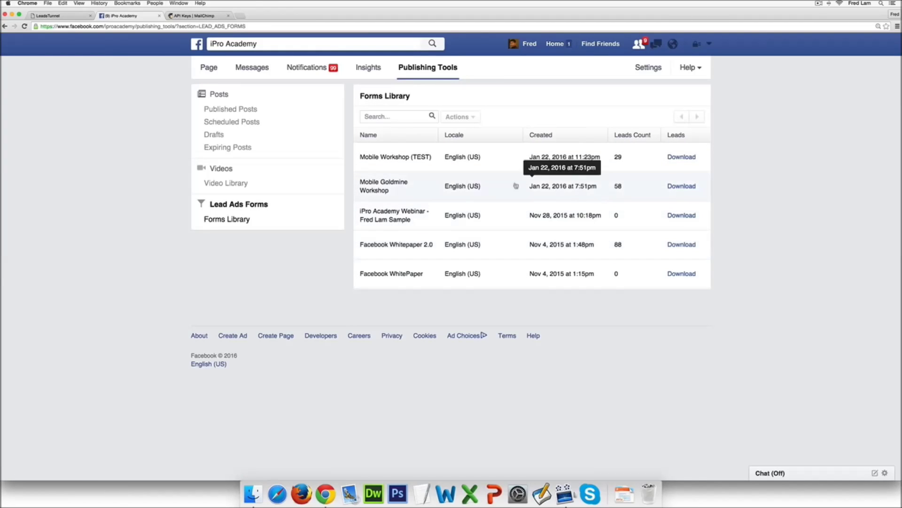
click(66, 18)
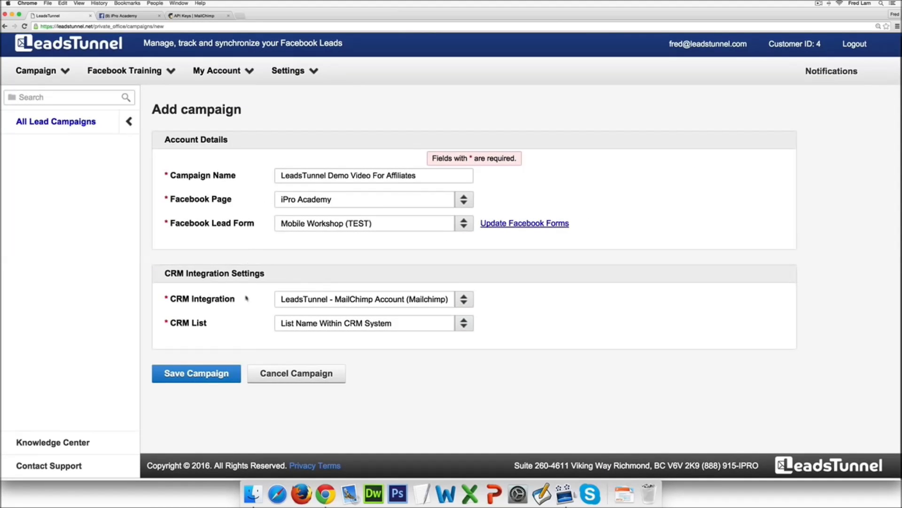
Set CRM Integration to 'LeadsTunnel - MailChimp Account' with the 'Leads Tunnel' list.
click(293, 300)
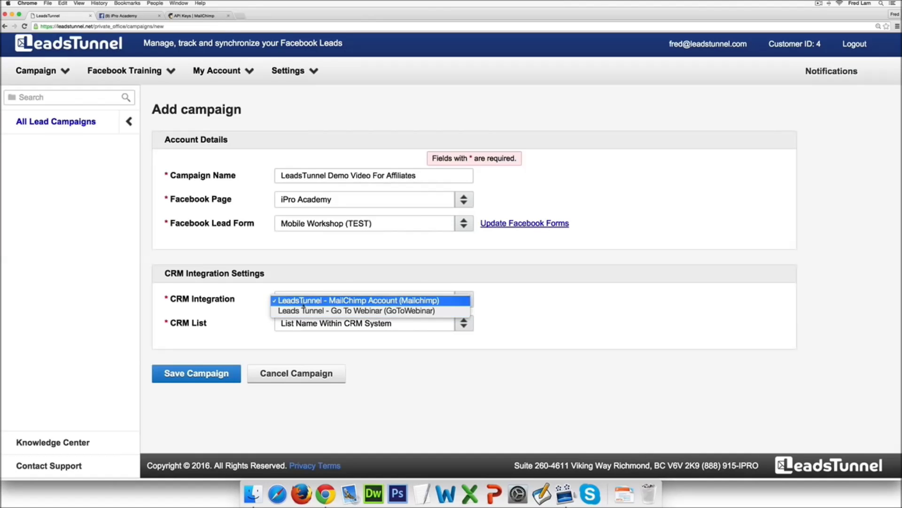
click(303, 303)
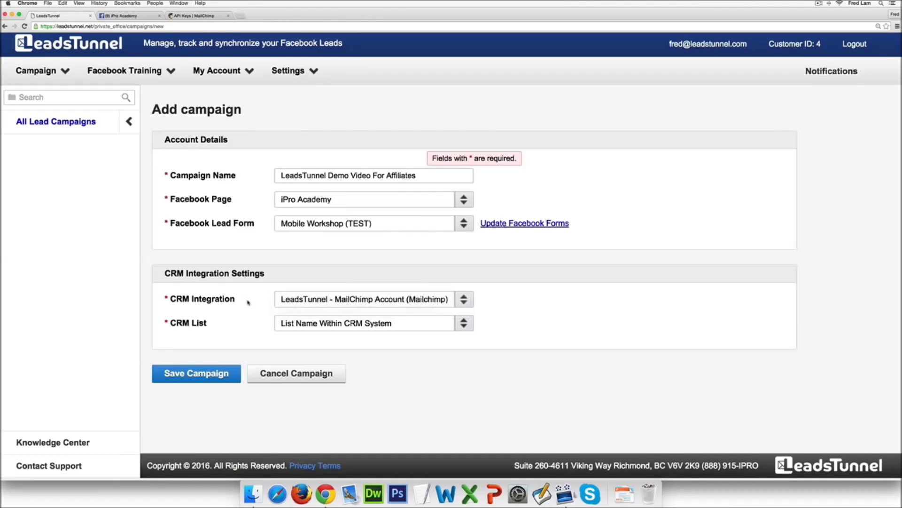
click(378, 329)
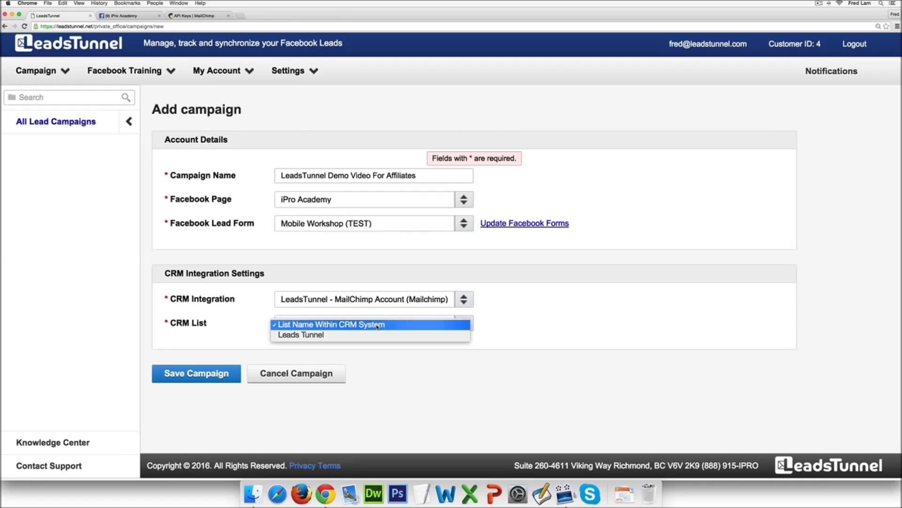
click(311, 335)
click(311, 324)
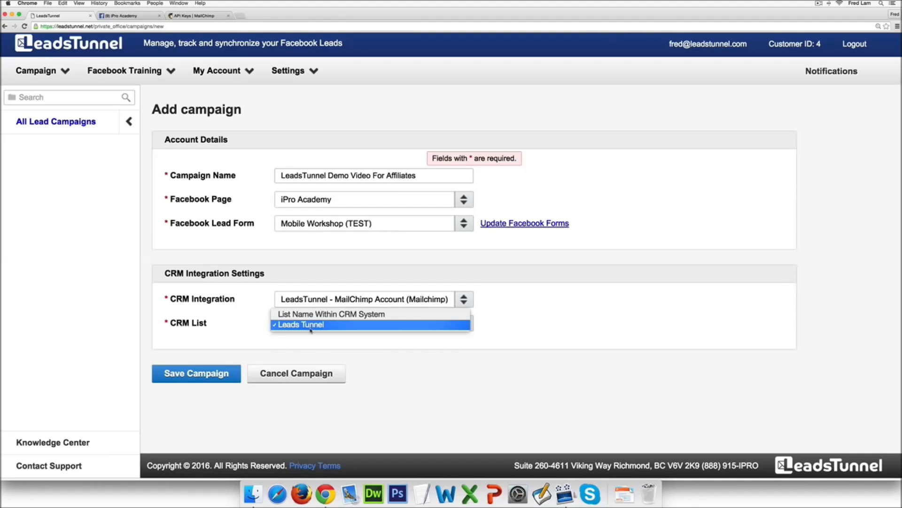
click(212, 328)
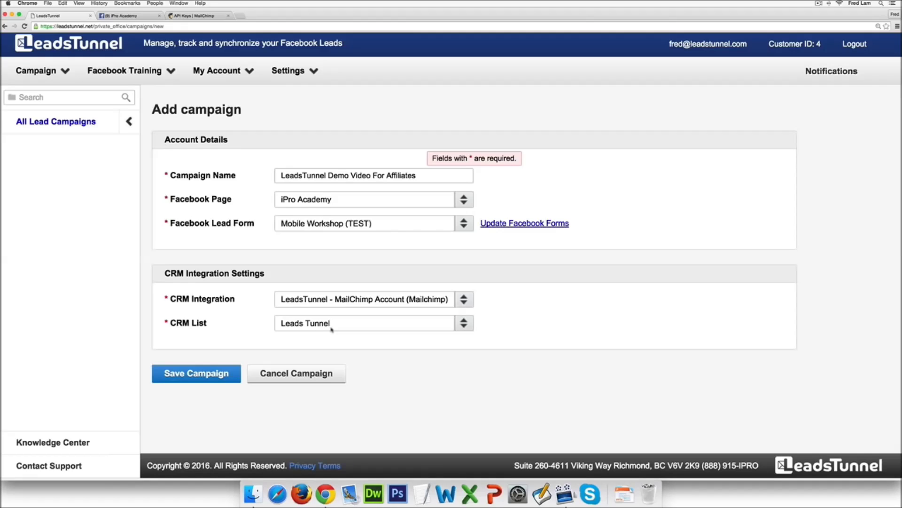
click(332, 329)
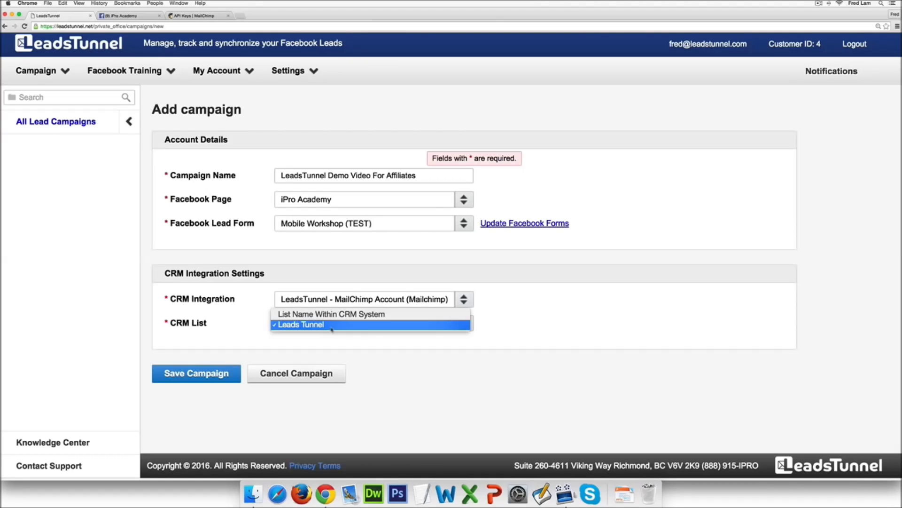
click(346, 328)
click(345, 327)
click(348, 329)
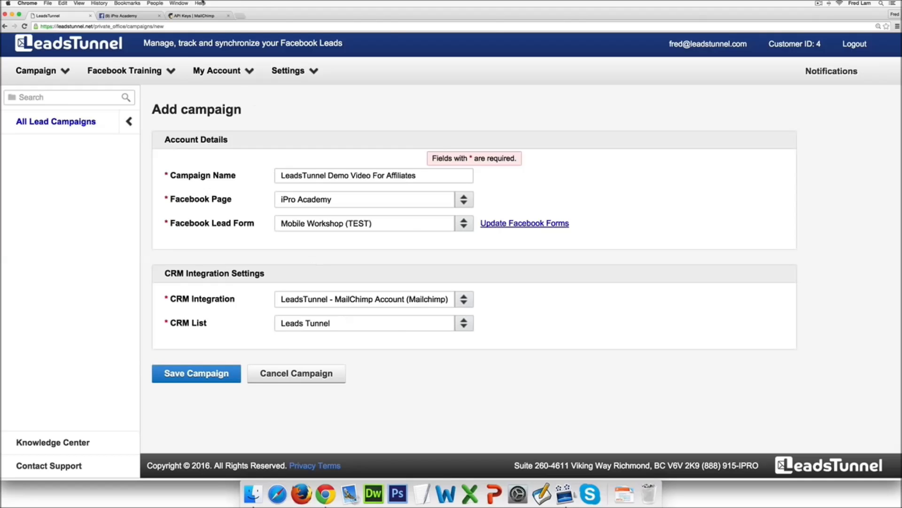
click(197, 15)
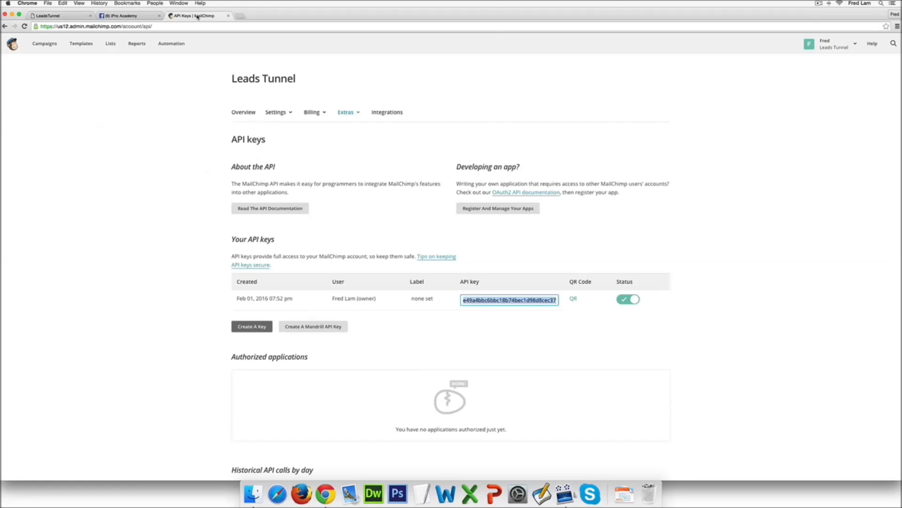
Confirm MailChimp's Leads Tunnel list has 0 subscribers, then save the campaign.
click(111, 43)
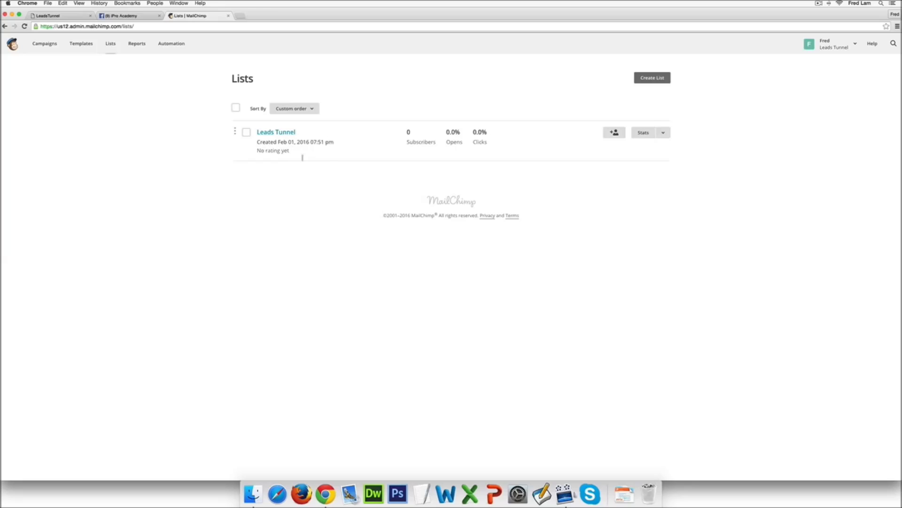
click(75, 17)
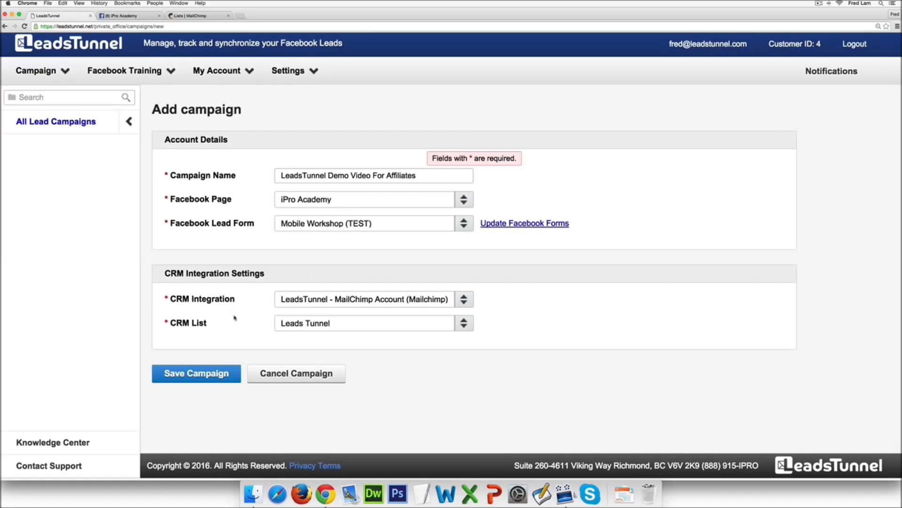
click(211, 373)
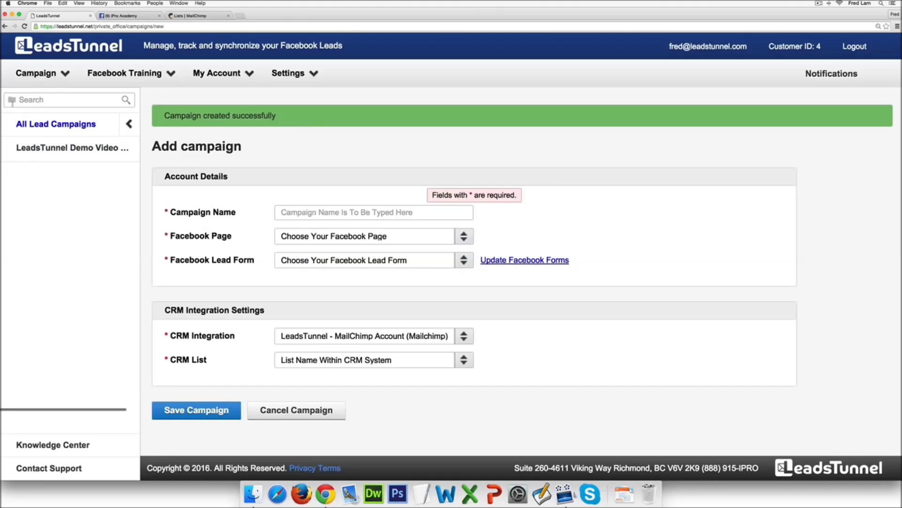
Check on the Dashboard that the campaign shows 29 form leads and 29 synced leads.
click(25, 78)
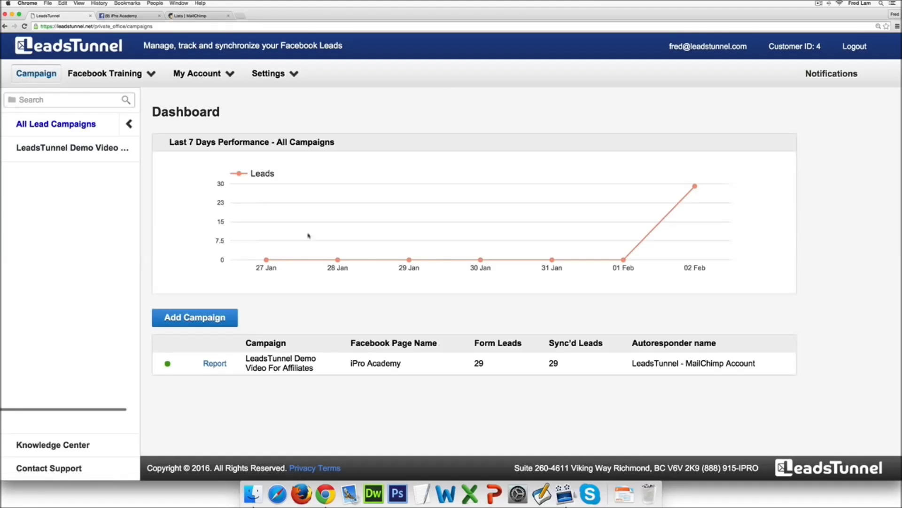
mouse_move(504, 359)
scroll(355, 301, down, 1)
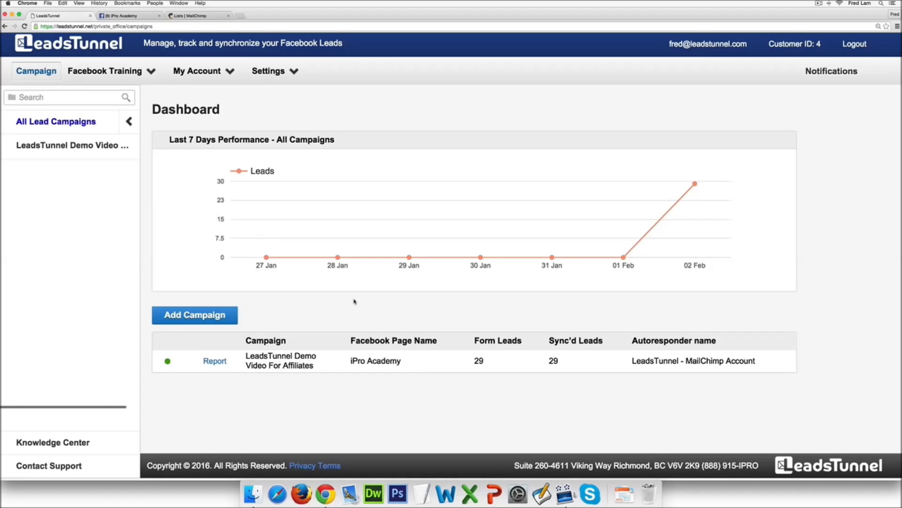
Add a second campaign named 'LeadsTunnel Go To Webinar'.
click(217, 314)
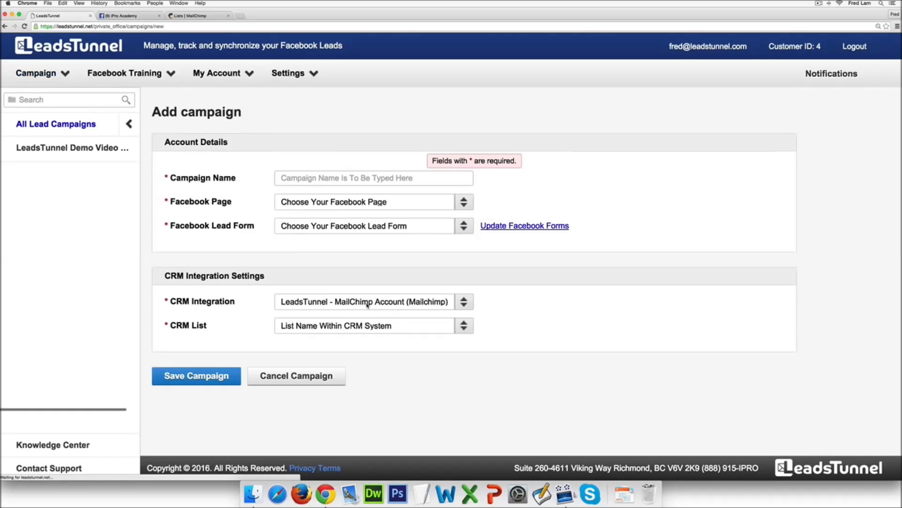
click(306, 178)
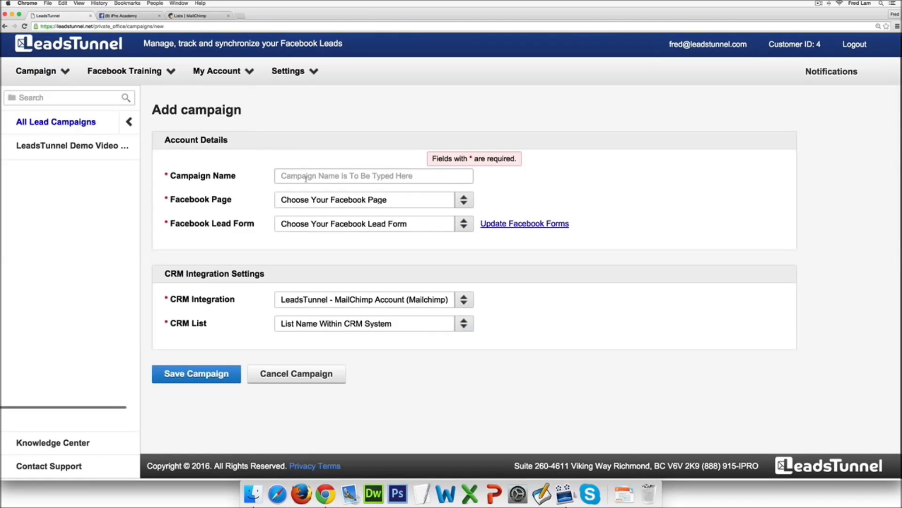
text(Leads )
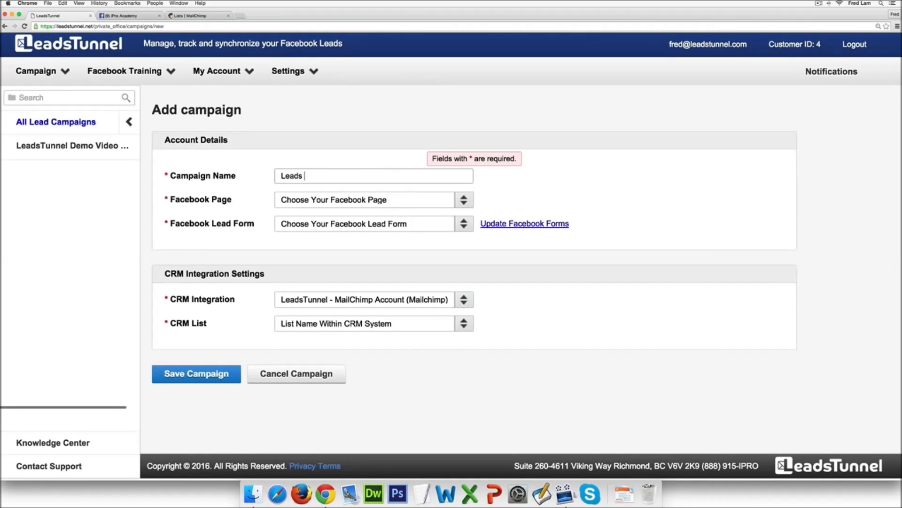
text(Tunnel)
key(BackSpace)
key(BackSpace)
key(BackSpace)
key(BackSpace)
key(BackSpace)
key(BackSpace)
key(BackSpace)
text(Tunnel Go To Webinar)
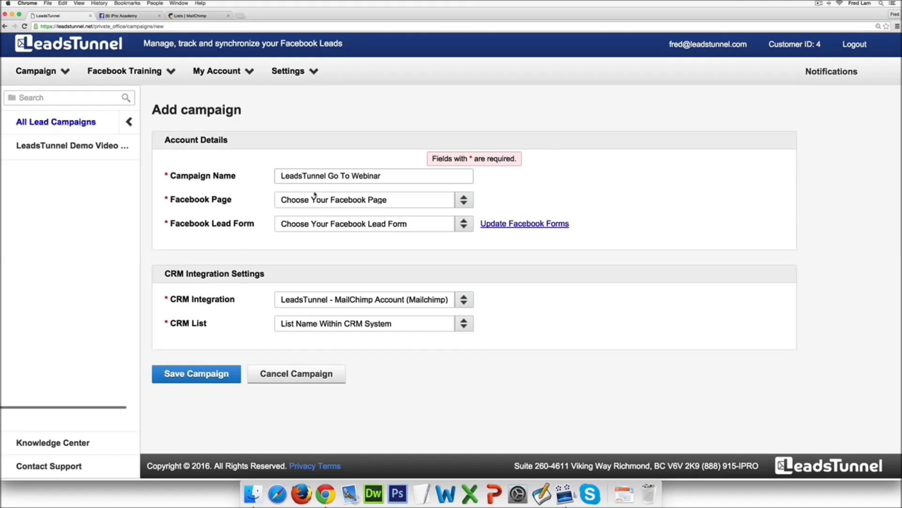
Pick iPro Academy, Mobile Workshop (TEST), GoToWebinar, and the 'Leads Tunnel - Private Webinar' list.
click(315, 197)
click(310, 232)
click(310, 229)
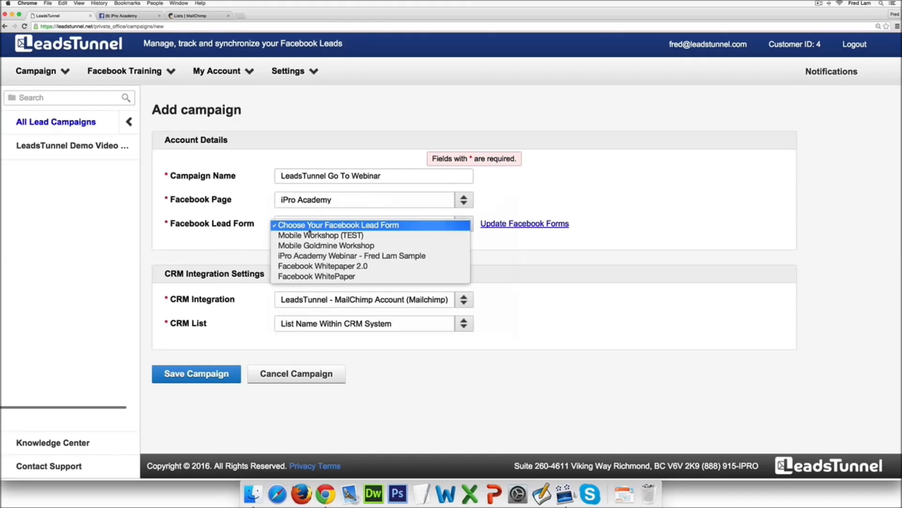
click(423, 235)
click(461, 300)
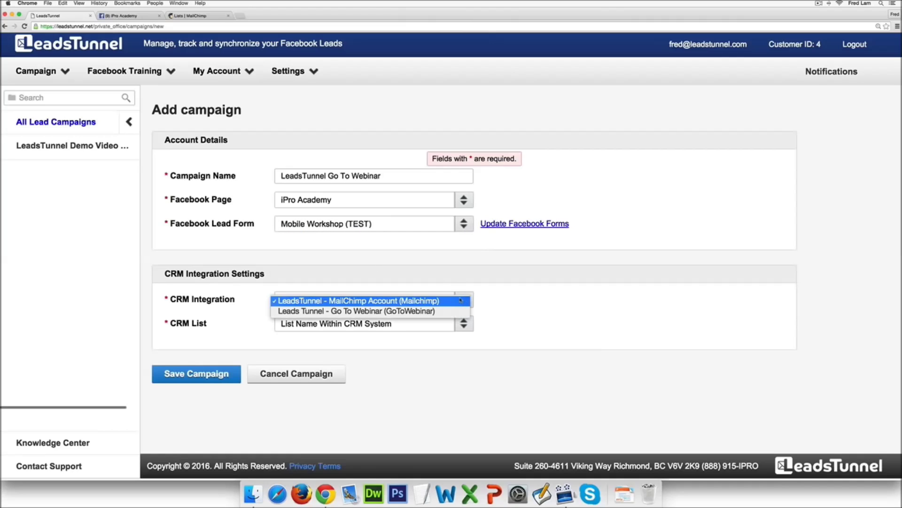
click(451, 310)
click(441, 323)
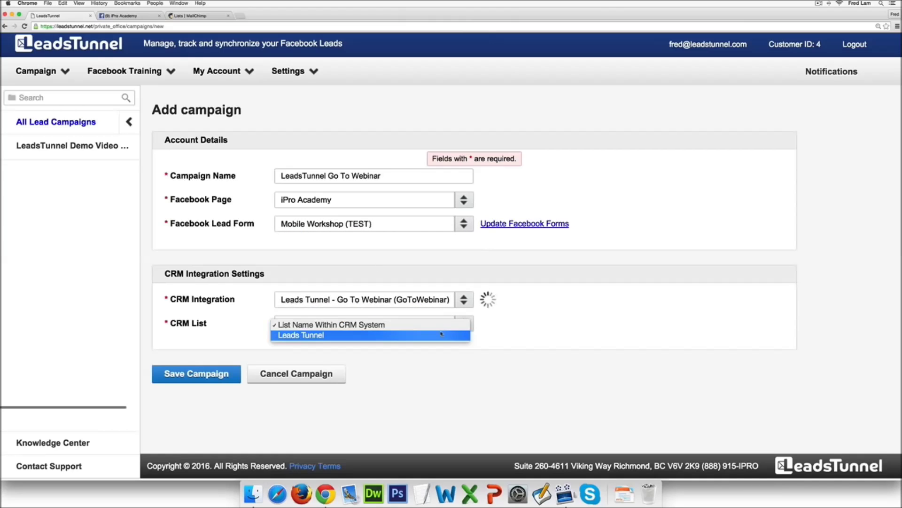
click(297, 336)
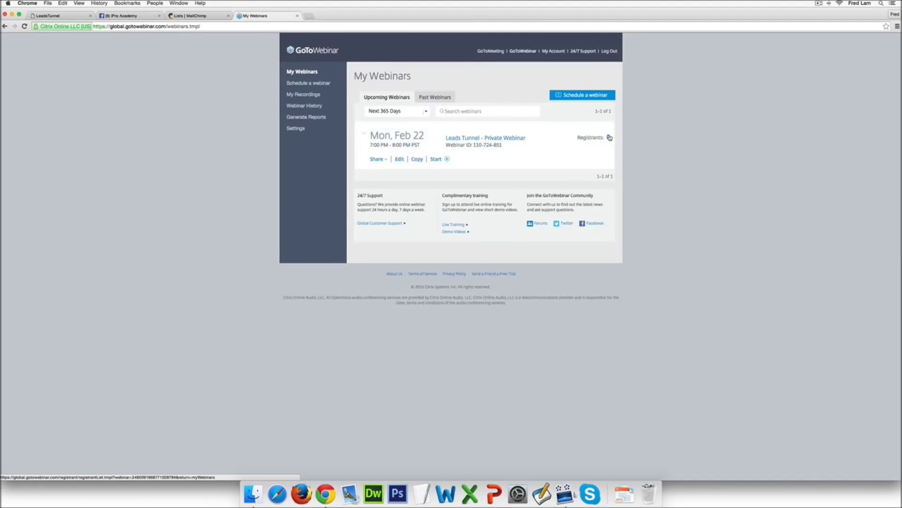
Save the GoToWebinar campaign and check the MailChimp Lists page.
click(73, 16)
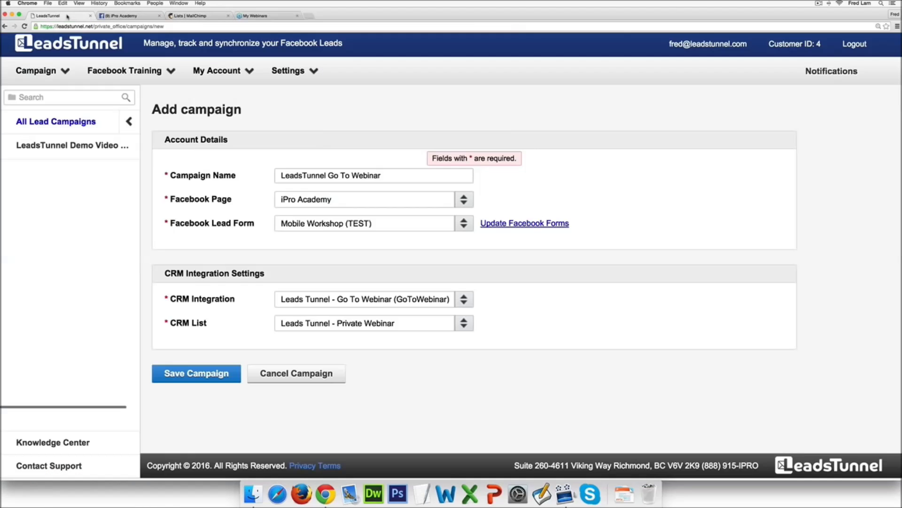
click(218, 373)
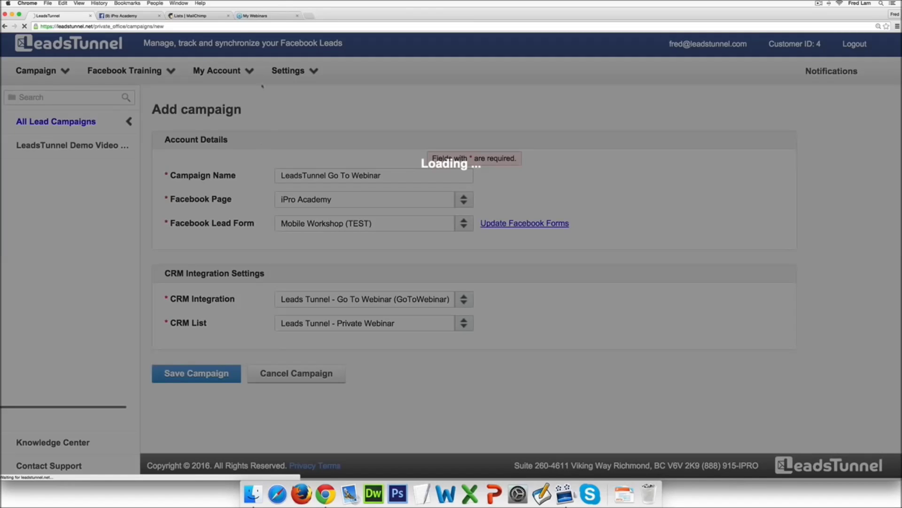
click(195, 16)
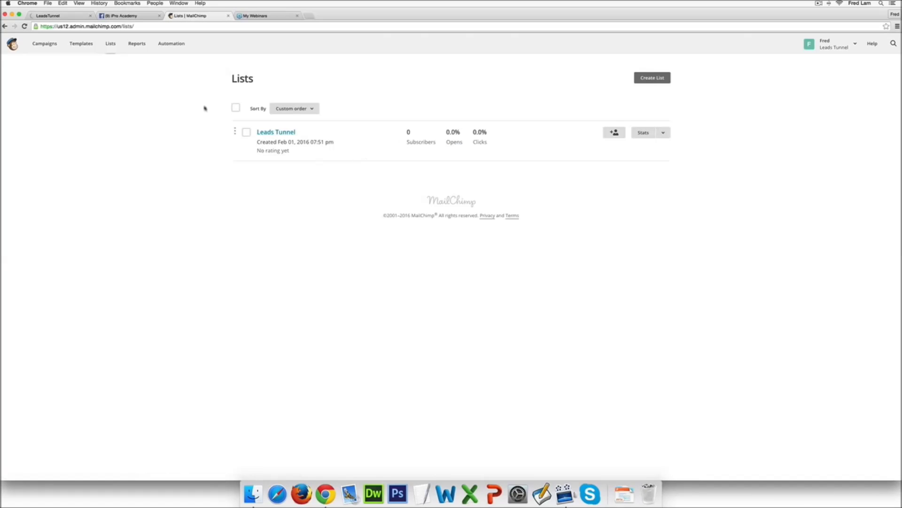
Reload the MailChimp Lists page to confirm 29 subscribers, then check the LeadsTunnel campaigns dashboard.
click(110, 45)
click(51, 17)
click(45, 74)
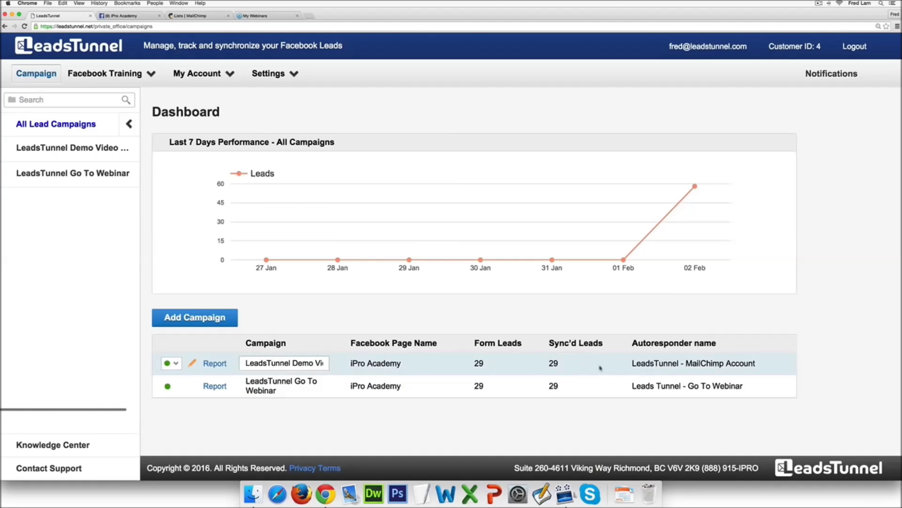
Reload GoToWebinar My Webinars to confirm 29 registrants, then return to the LeadsTunnel dashboard.
click(201, 17)
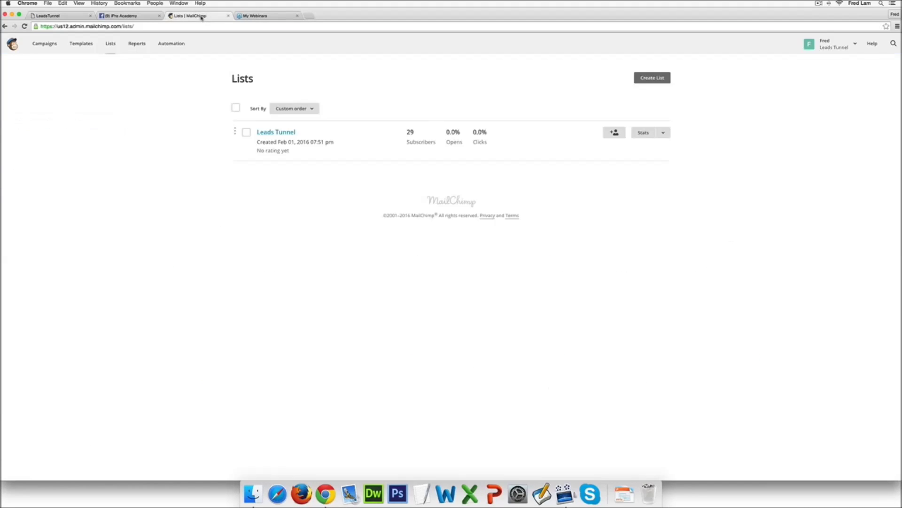
click(254, 16)
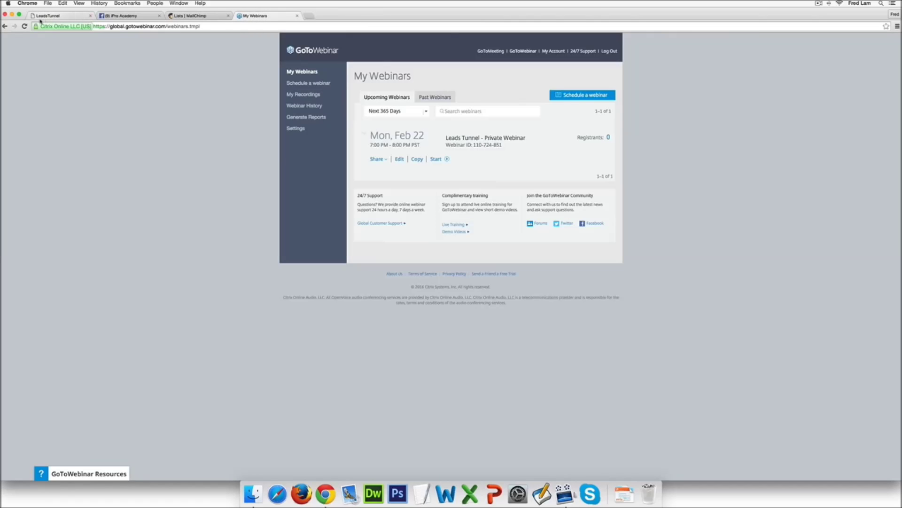
click(24, 27)
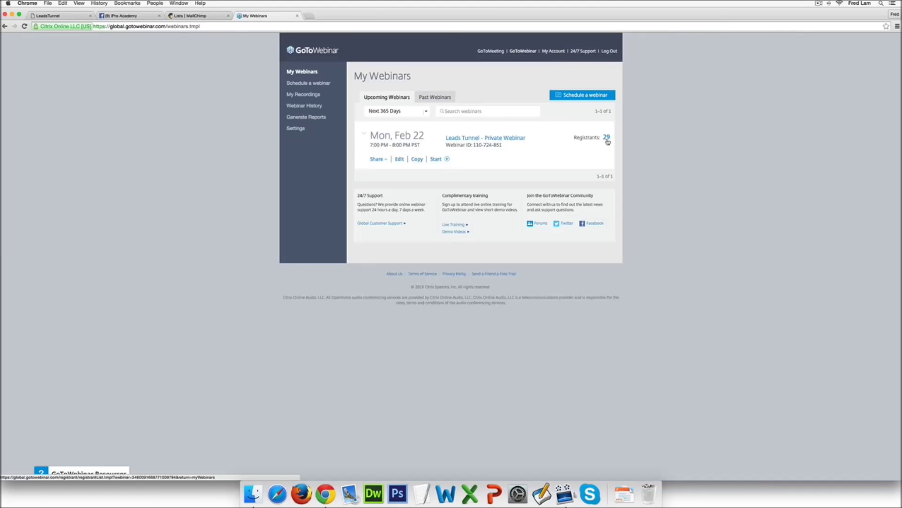
click(47, 16)
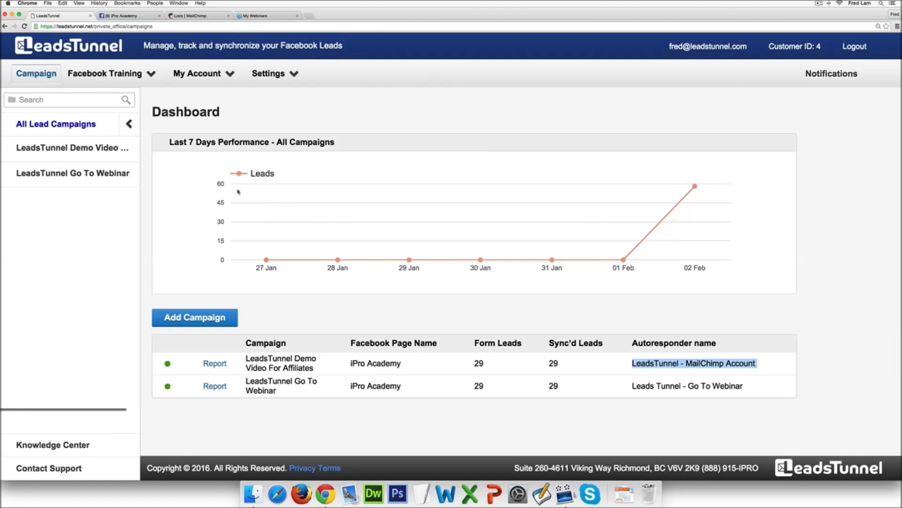